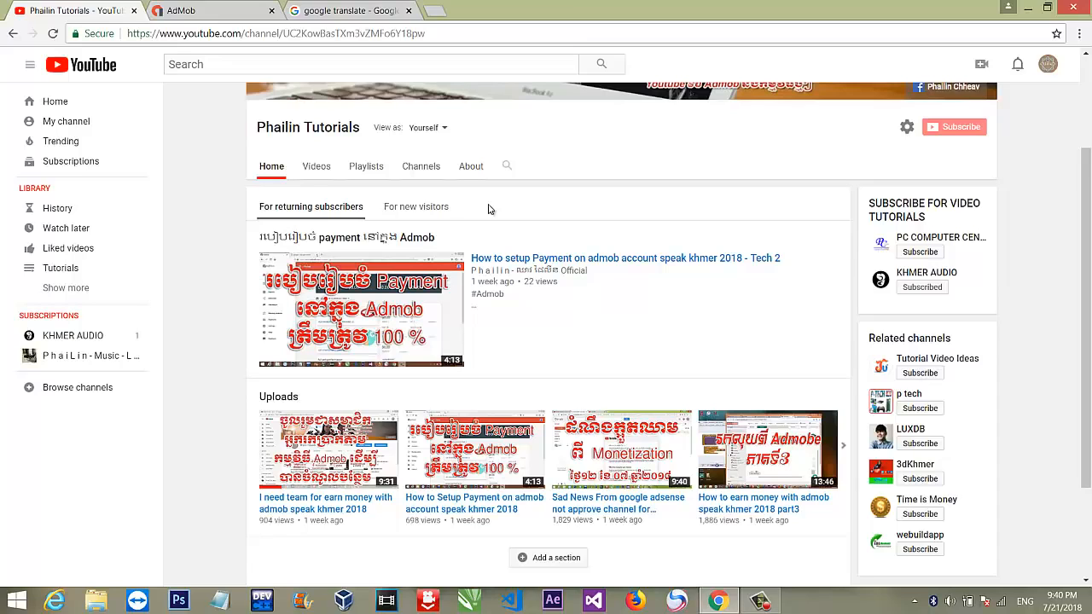
- Look over the YouTube channel's home page, from its banner down to the featured video and uploads
scroll(384, 139, "up", 2)
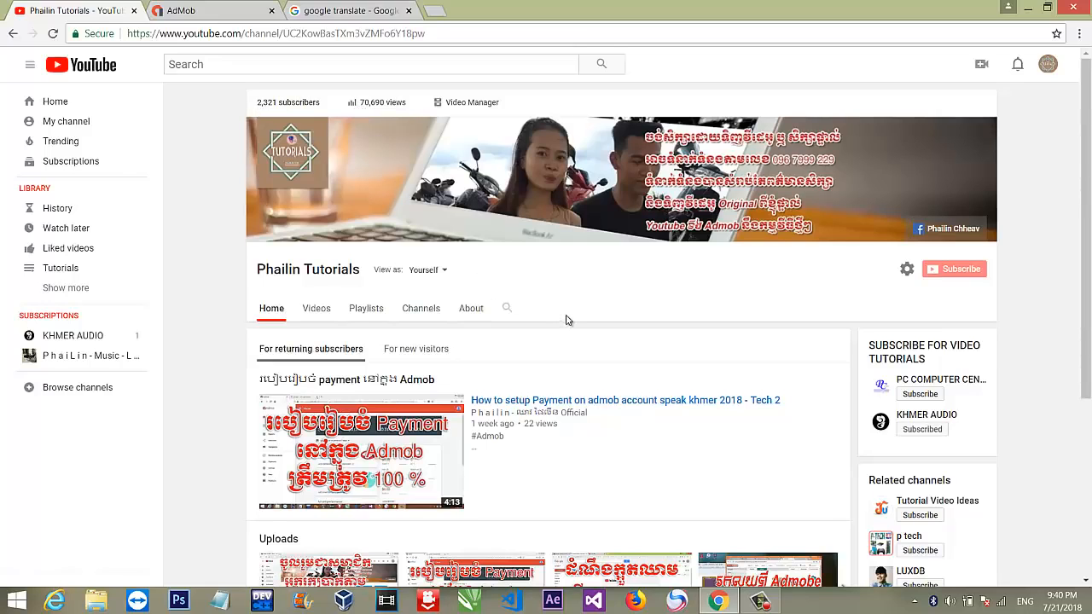
scroll(566, 316, "down", 1)
scroll(566, 317, "down", 1)
scroll(567, 316, "up", 2)
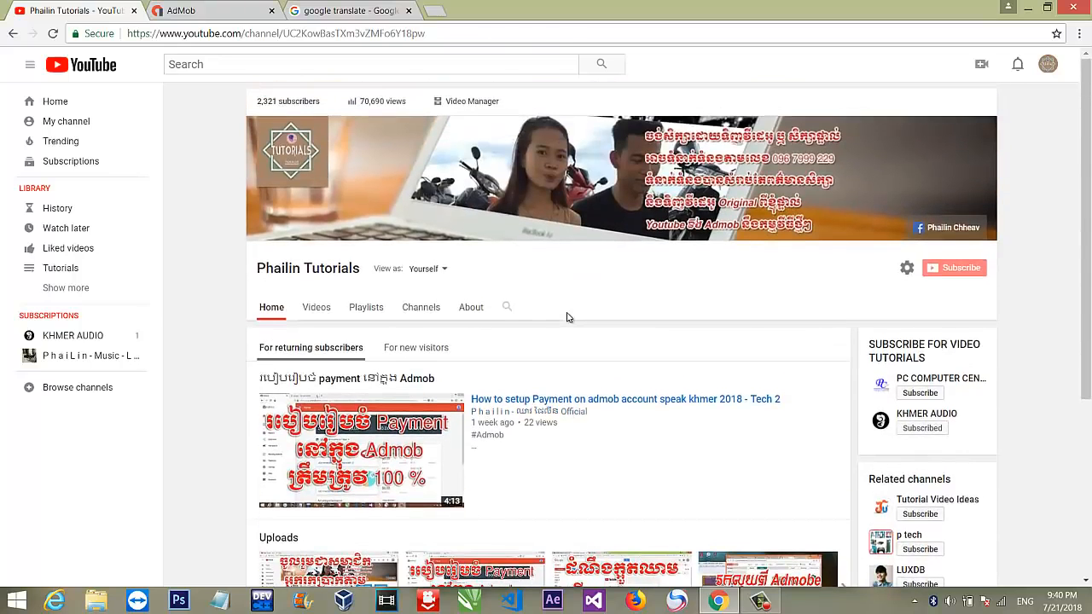
scroll(567, 317, "down", 1)
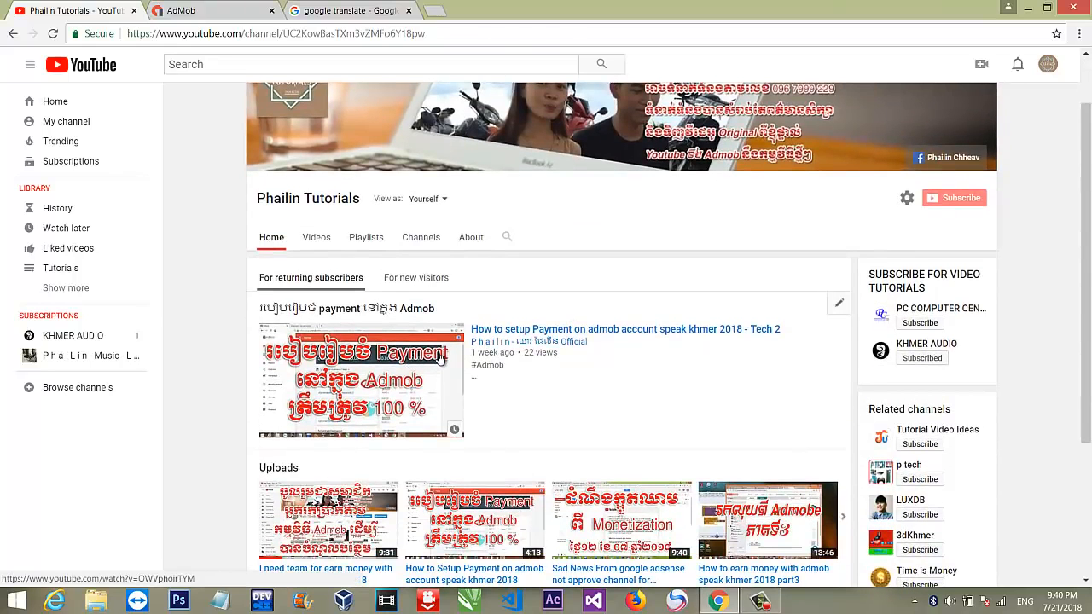
scroll(440, 359, "down", 3)
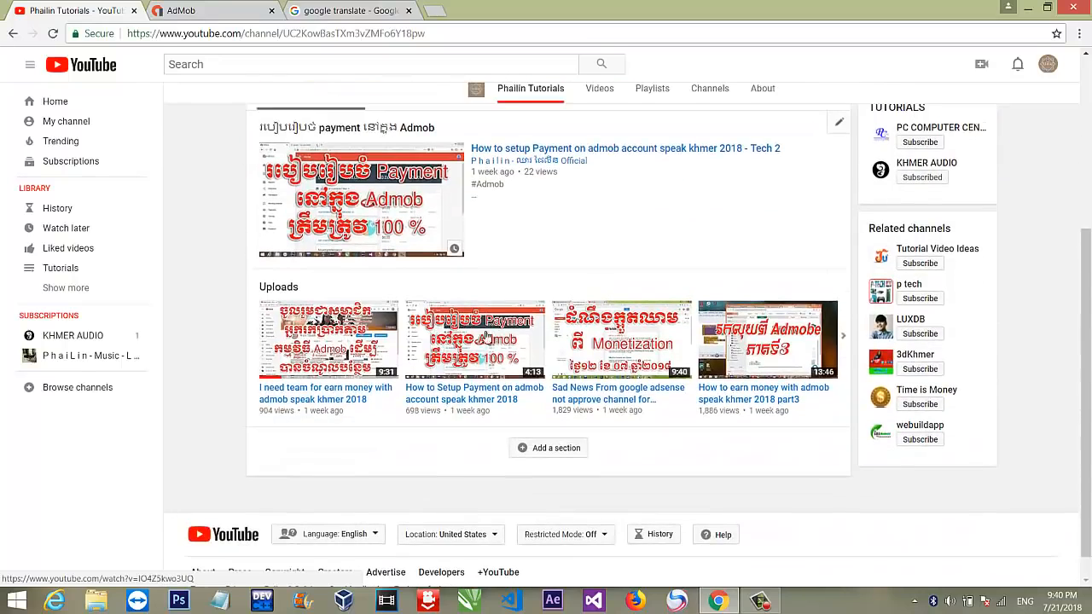
scroll(614, 339, "up", 3)
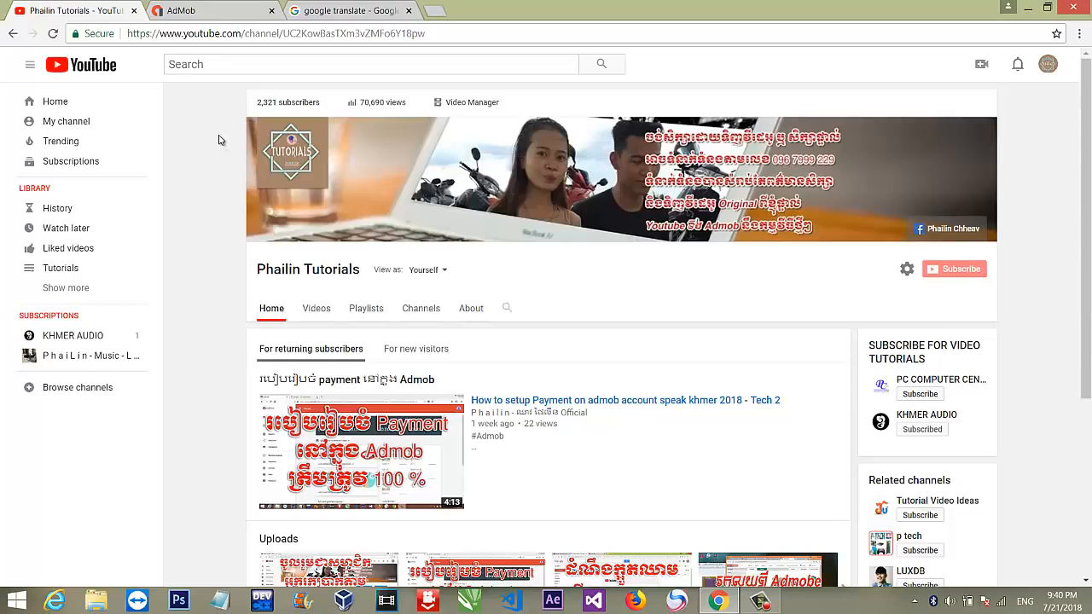
- Switch to AdMob and examine the estimated network earnings for today, yesterday and this month
left_click(193, 9)
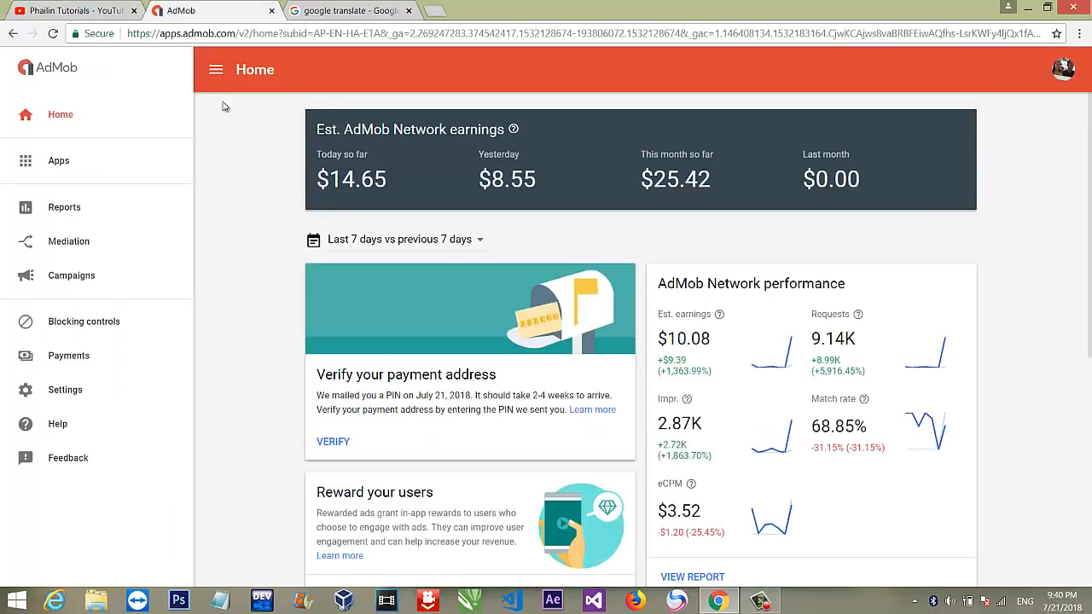
scroll(270, 198, "down", 1)
scroll(270, 198, "up", 1)
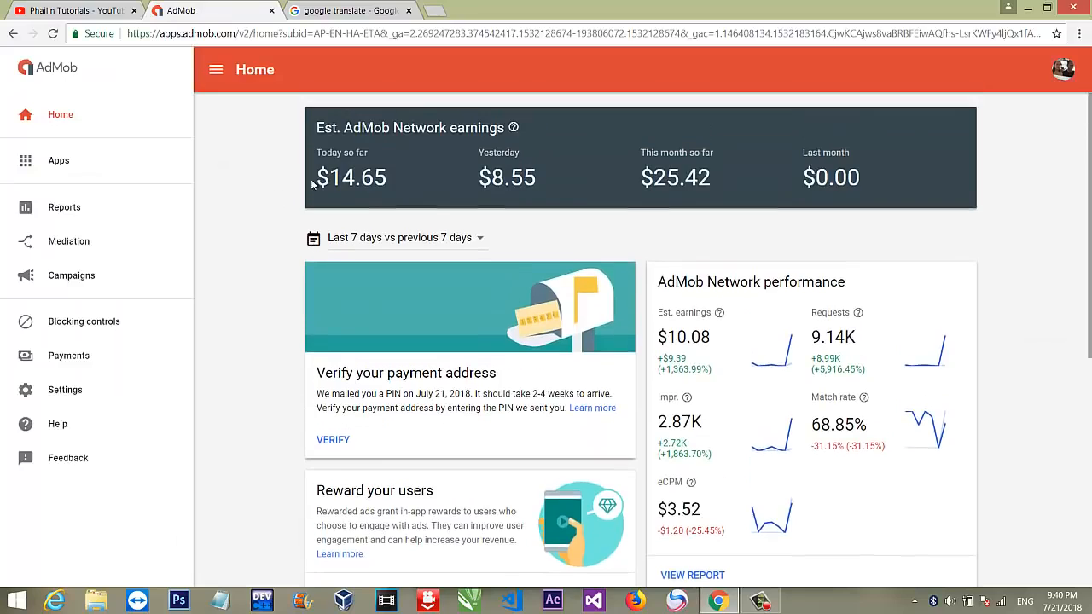
left_click_drag(341, 179, 520, 200)
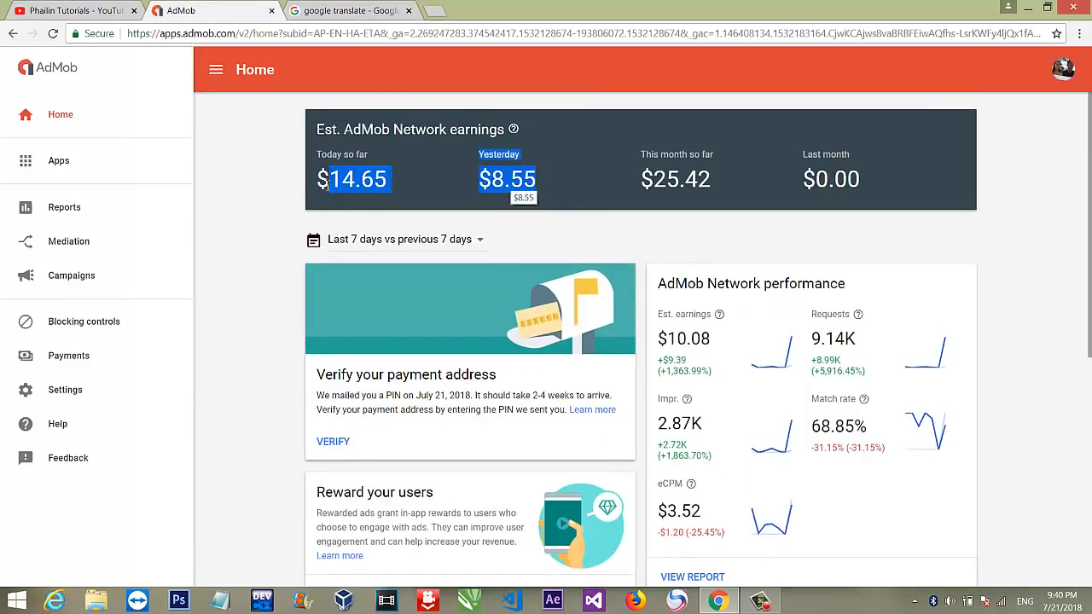
left_click(284, 189)
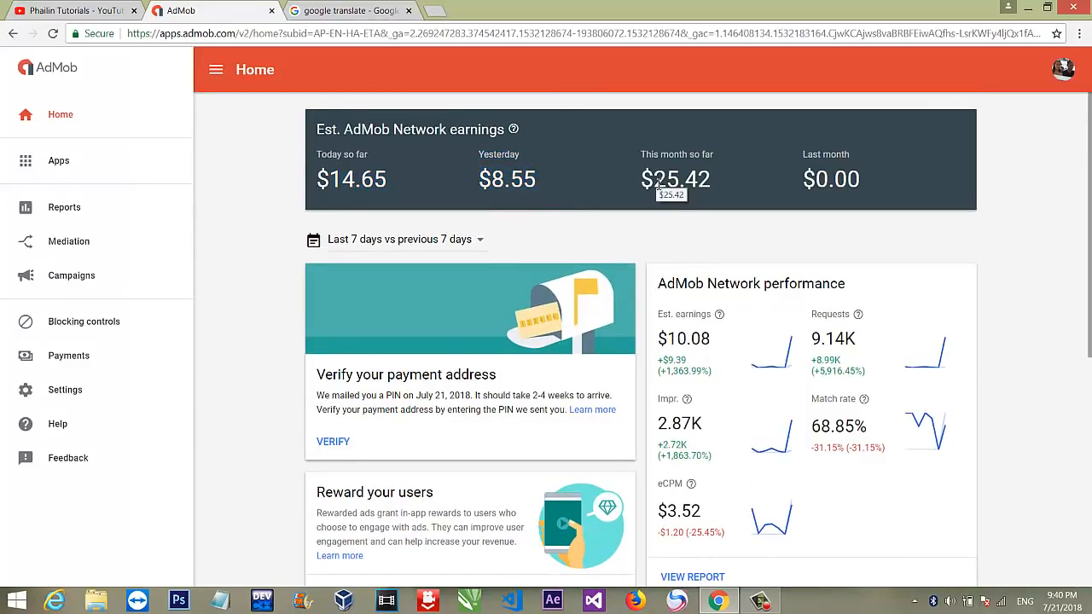
double_click(665, 185)
left_click(244, 197)
scroll(244, 197, "down", 2)
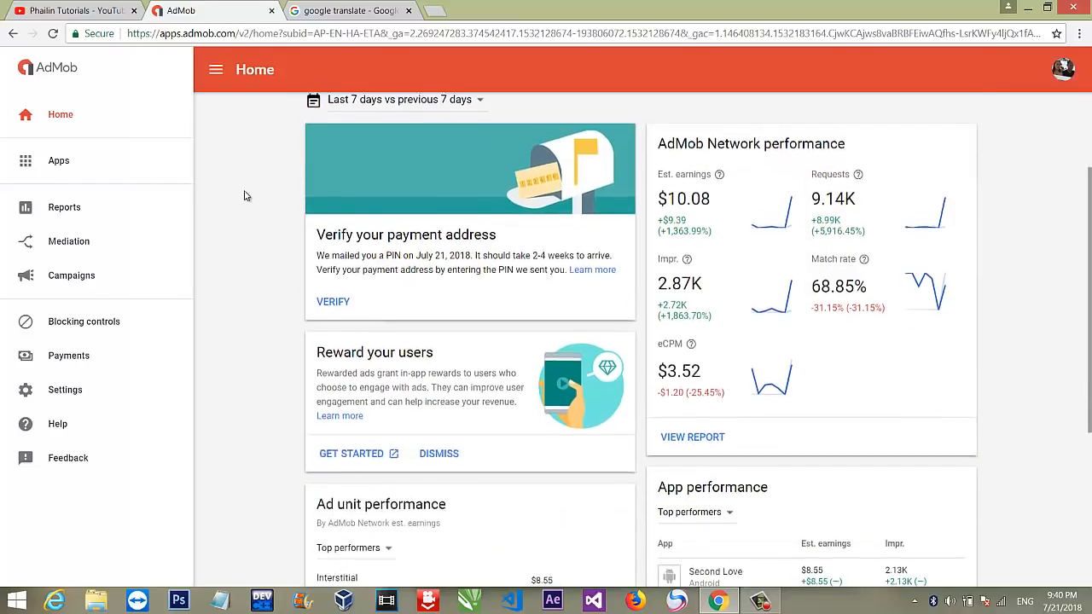
left_click(329, 298)
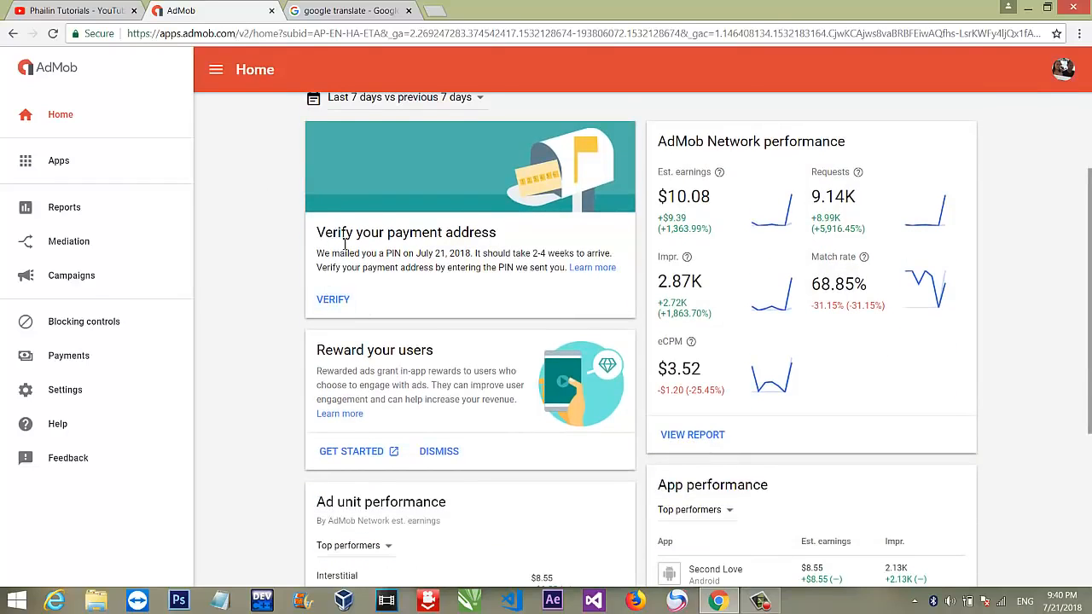
scroll(346, 243, "up", 2)
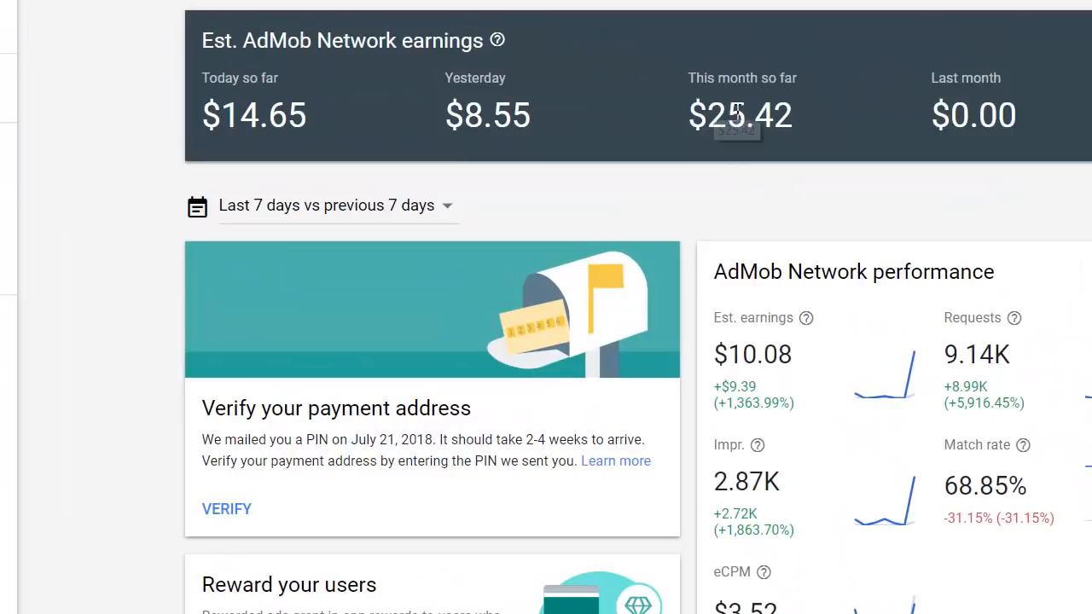
left_click_drag(715, 120, 790, 122)
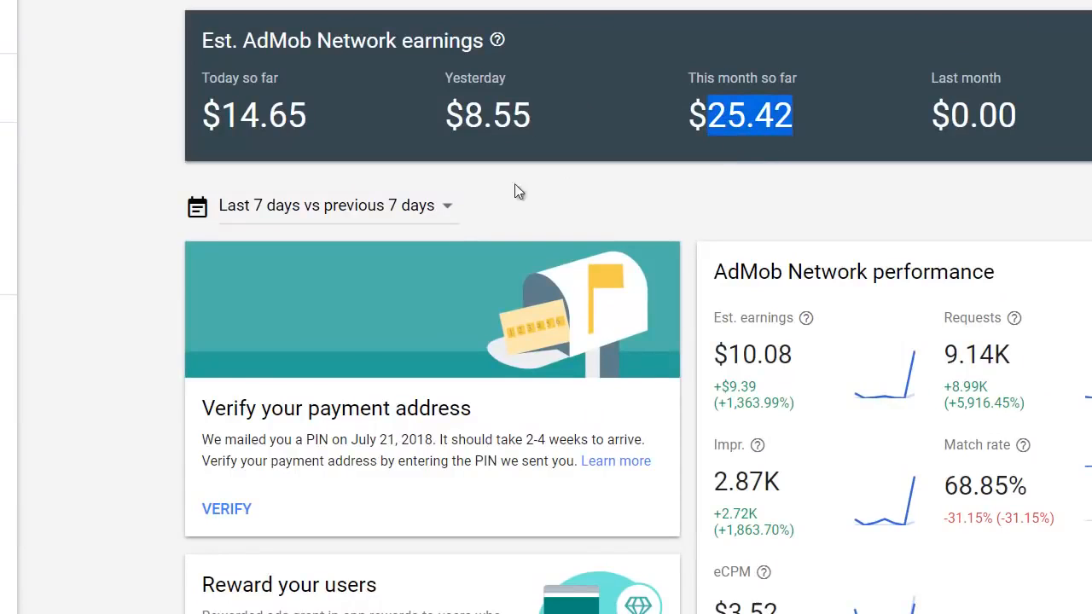
left_click(209, 232)
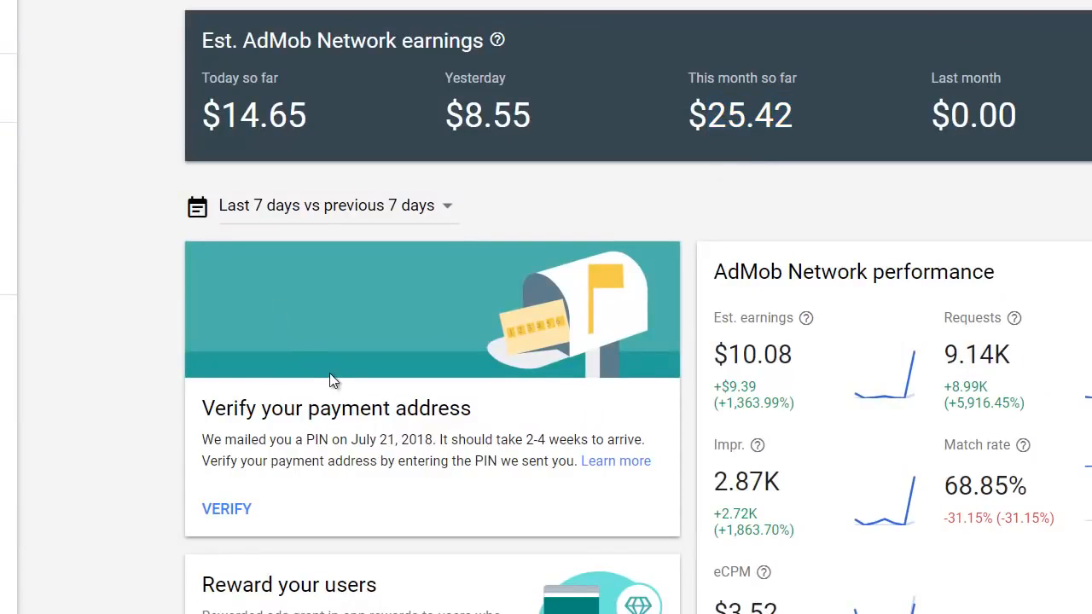
- Read the payment address verification notice about the mailed PIN, and open its PIN entry form without submitting anything
scroll(332, 379, "down", 1)
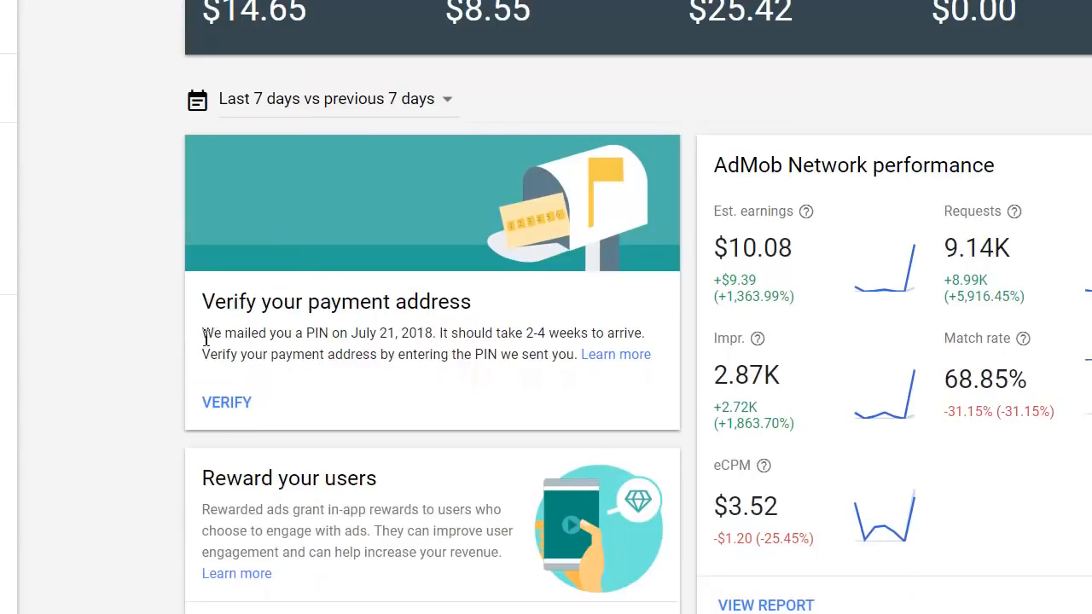
left_click_drag(206, 338, 244, 351)
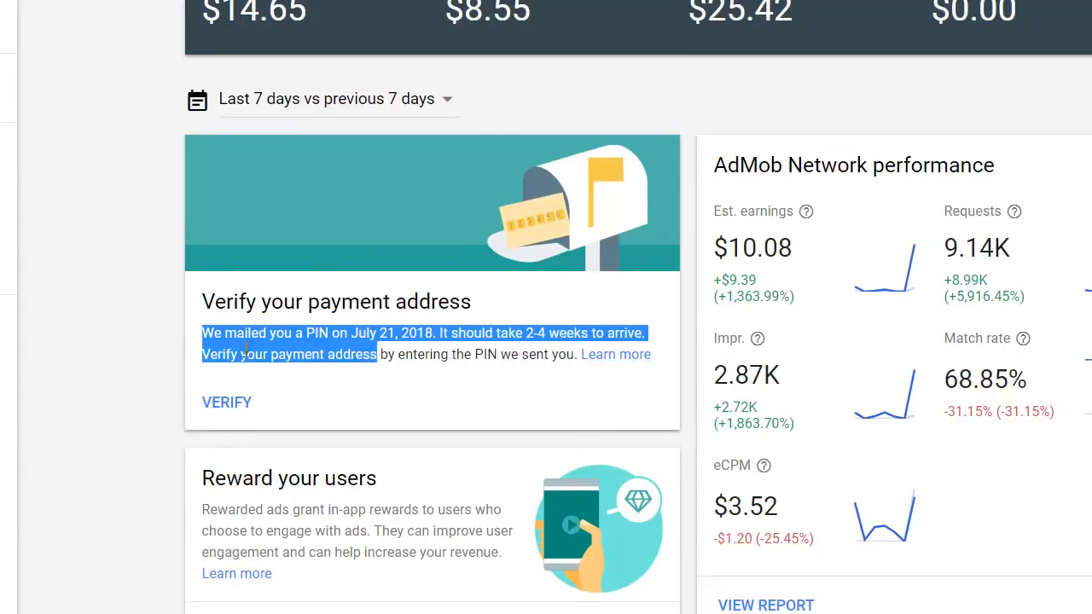
triple_click(204, 308)
left_click(222, 337)
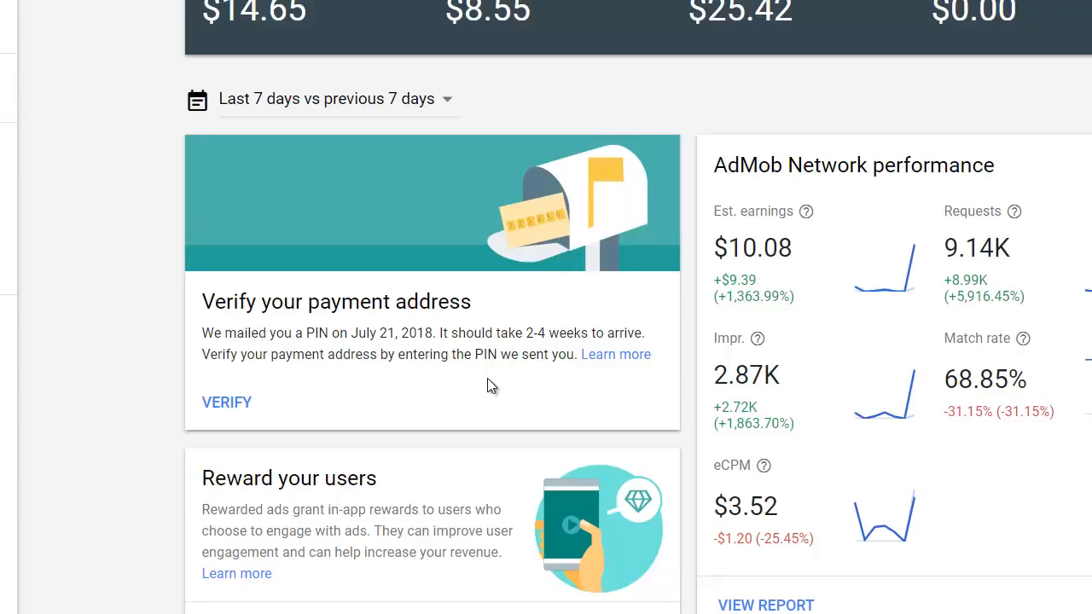
left_click_drag(546, 334, 525, 335)
left_click(135, 307)
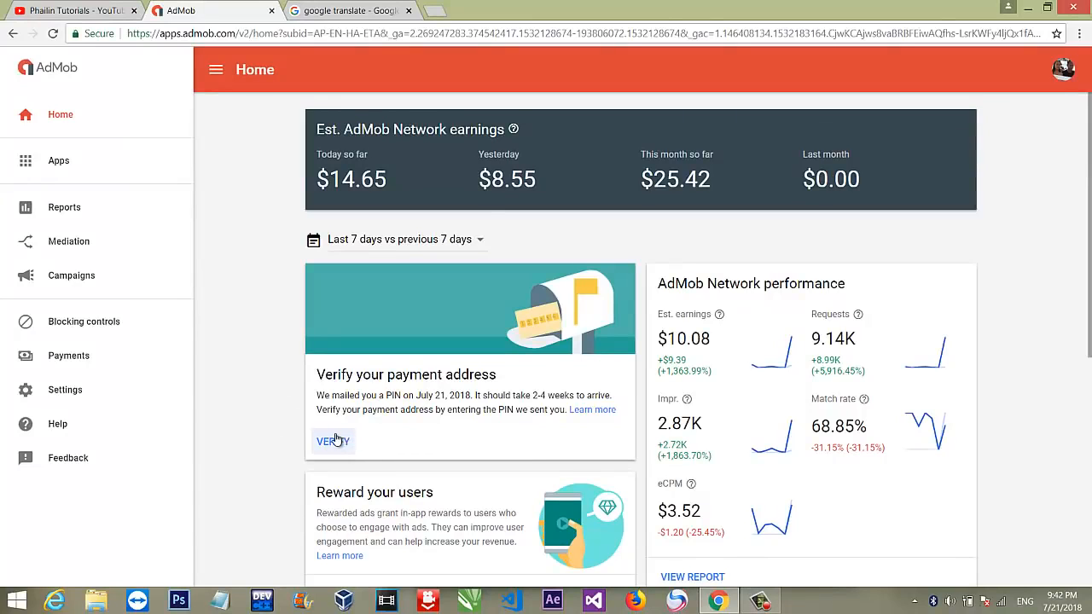
left_click(333, 441)
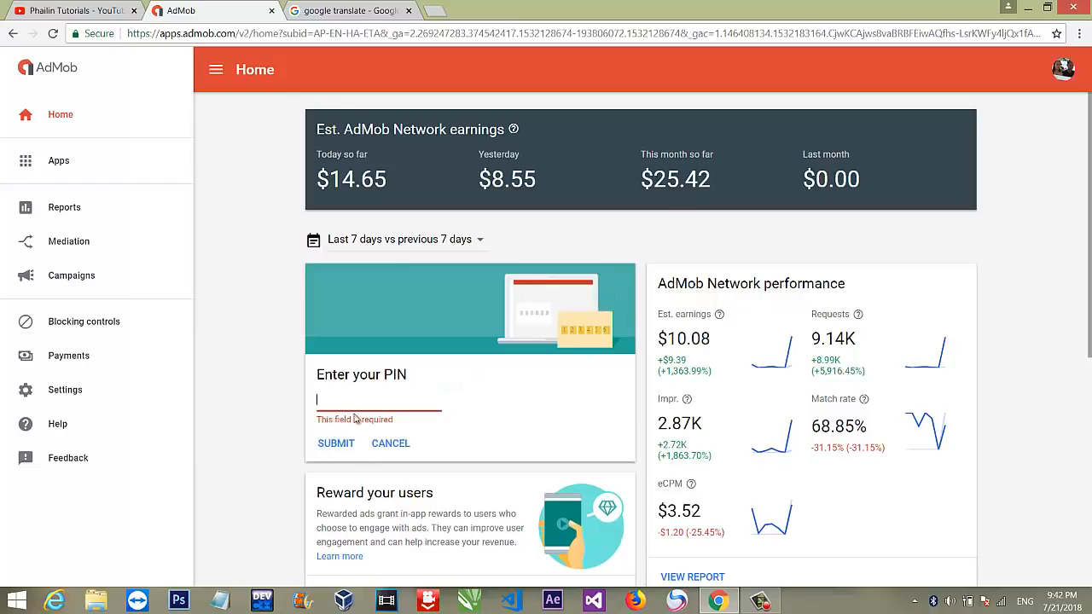
left_click(390, 443)
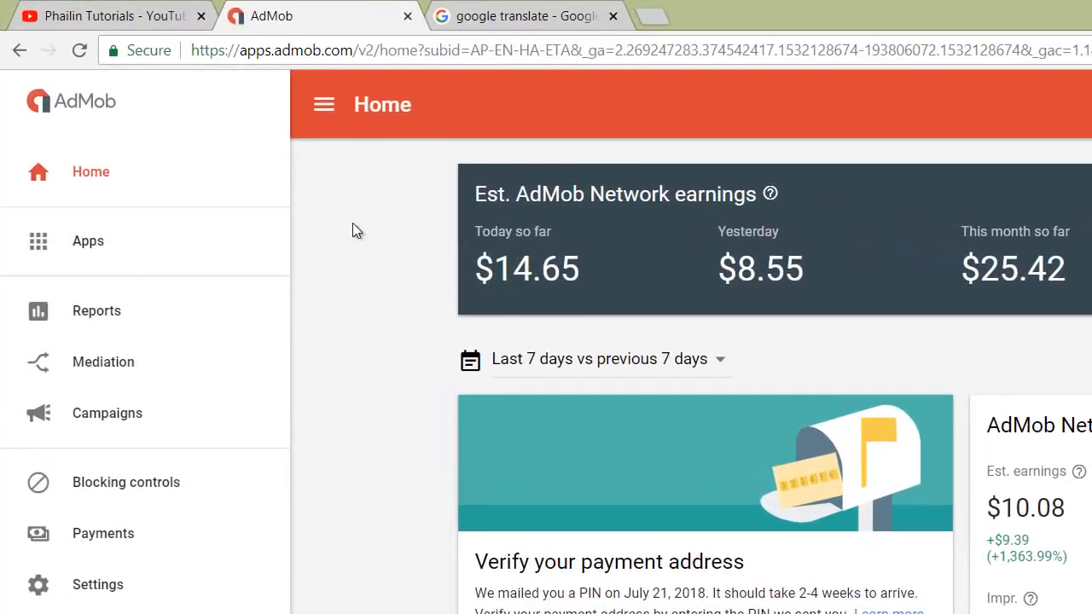
- Open the Firstlove app's overview and examine its estimated network earnings for this month
left_click(41, 251)
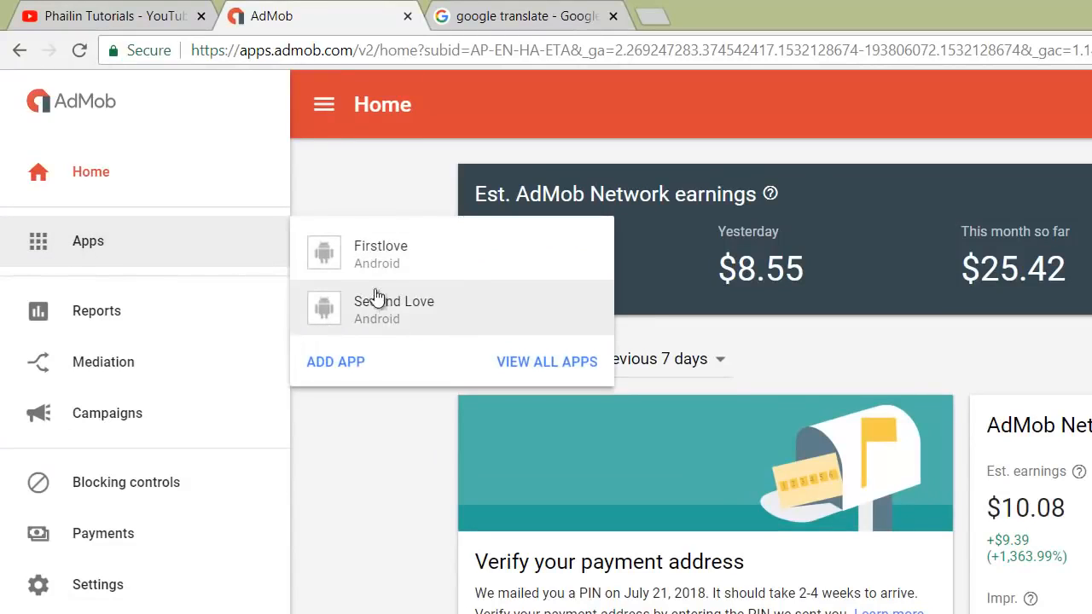
left_click(382, 253)
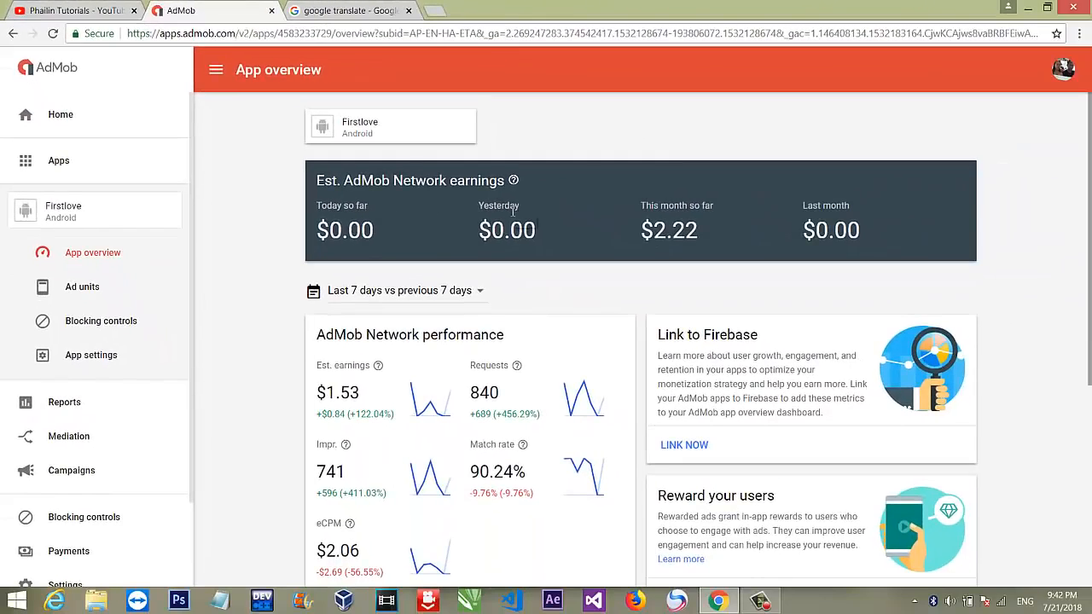
scroll(524, 237, "down", 3)
scroll(634, 235, "up", 3)
left_click_drag(644, 233, 716, 233)
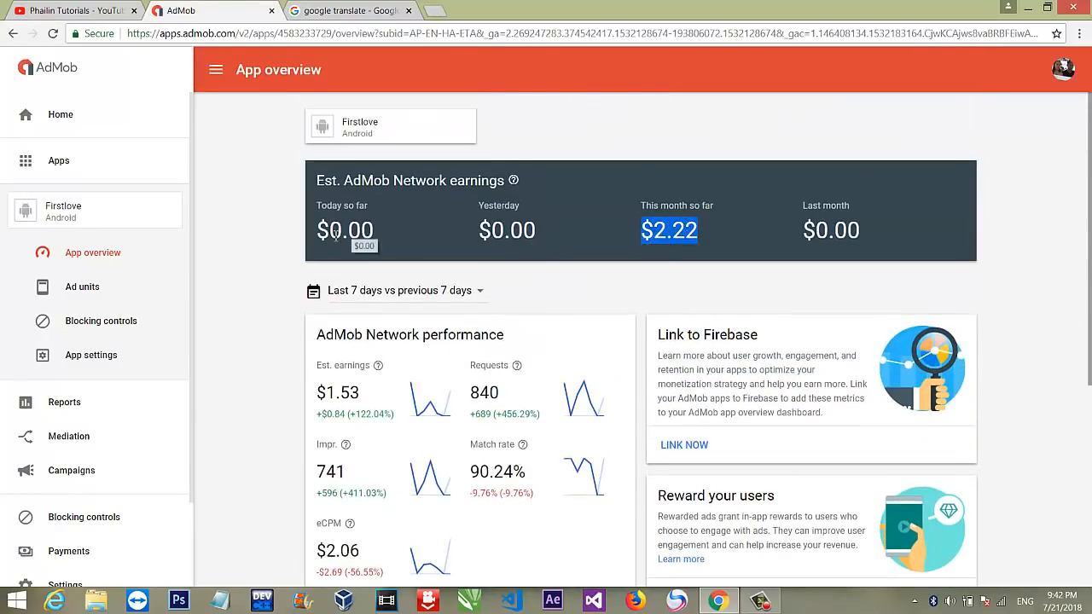
left_click(270, 241)
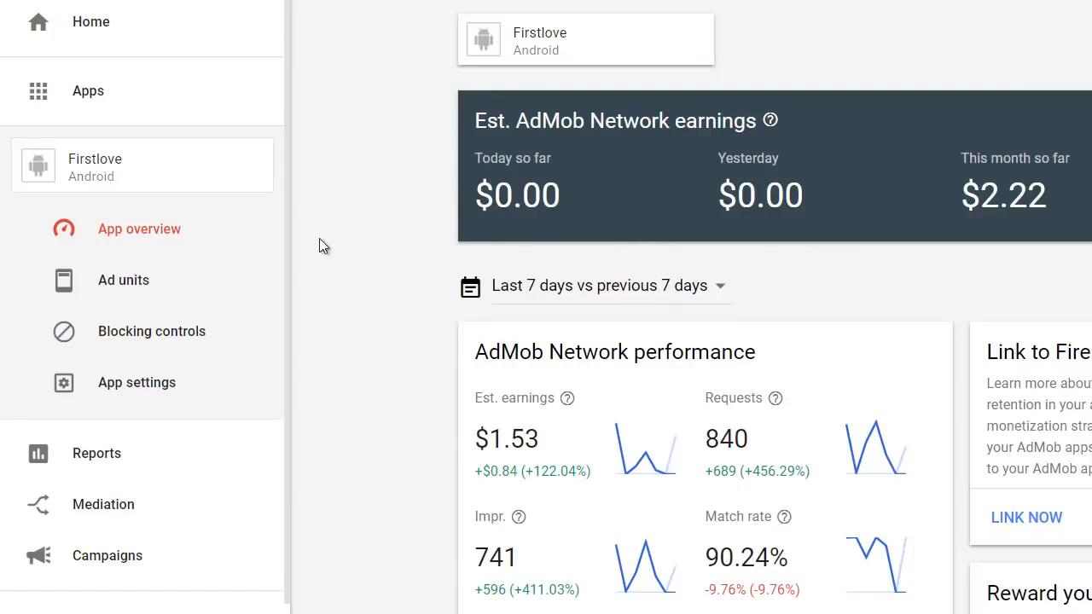
- Copy the Bannerlove ad unit ID from Firstlove's ad units and paste it into a blank Notepad document
left_click(133, 289)
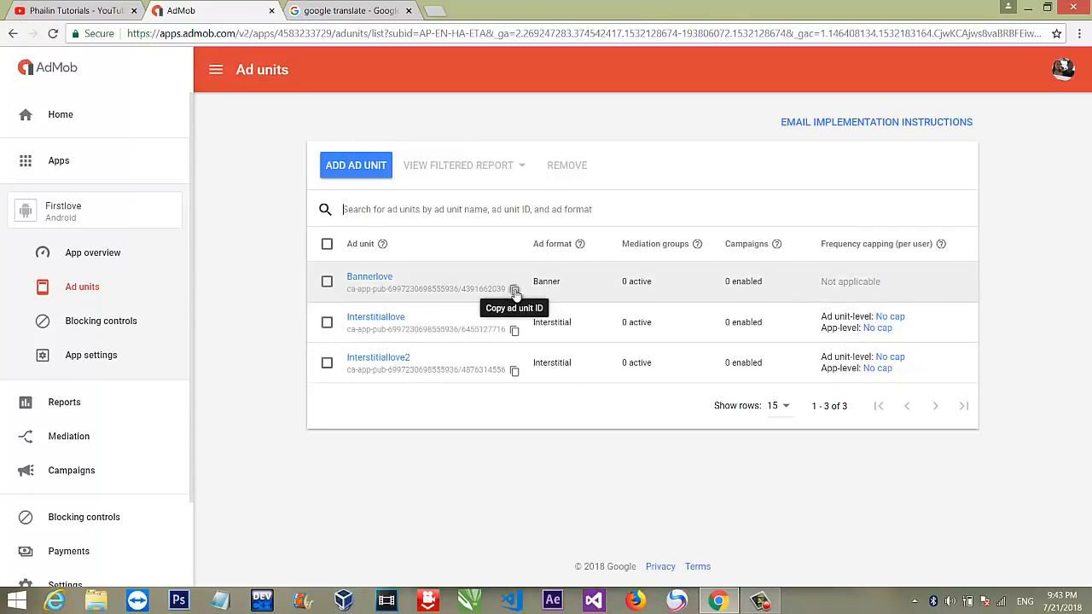
left_click(515, 291)
left_click(220, 601)
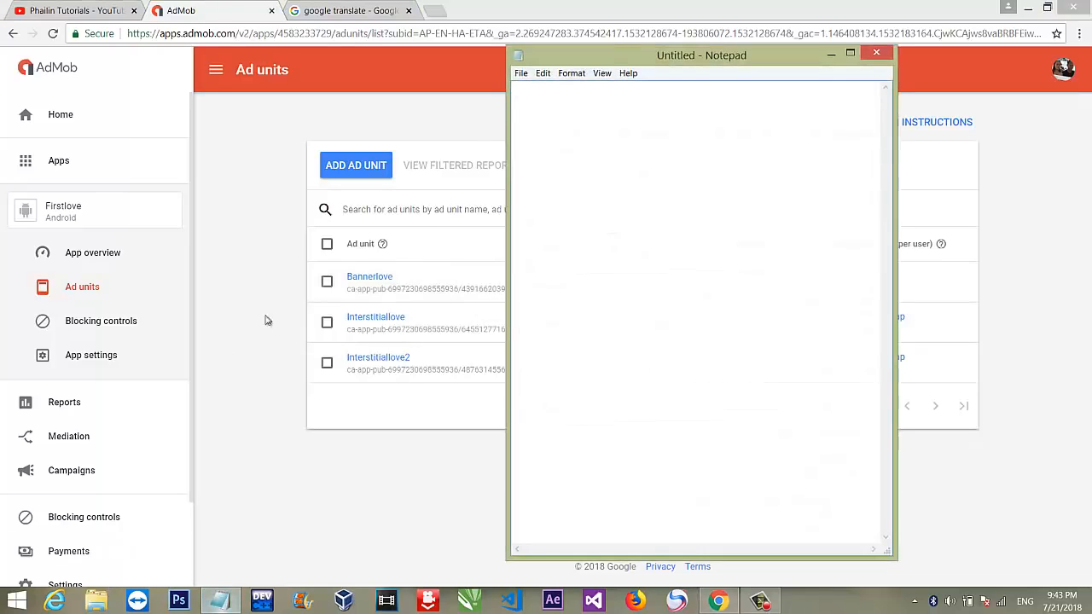
left_click_drag(619, 52, 48, 52)
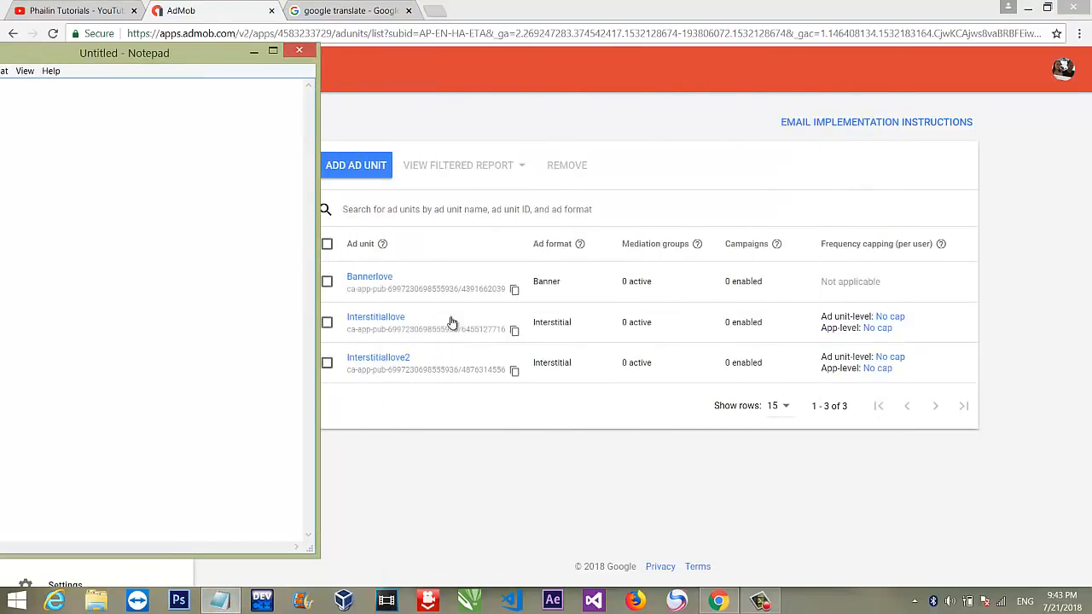
left_click(513, 291)
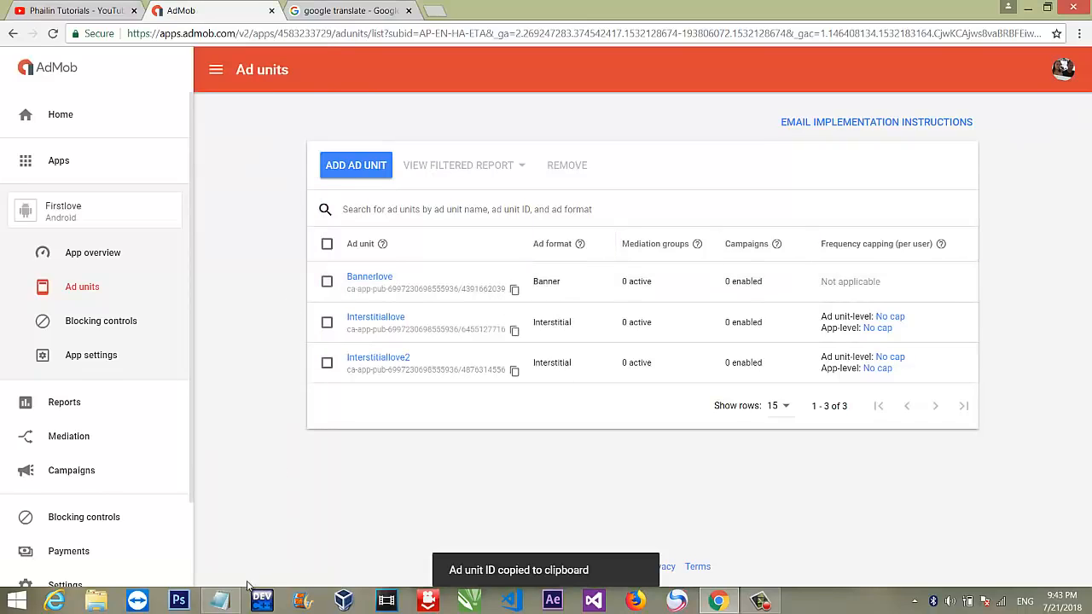
left_click(227, 602)
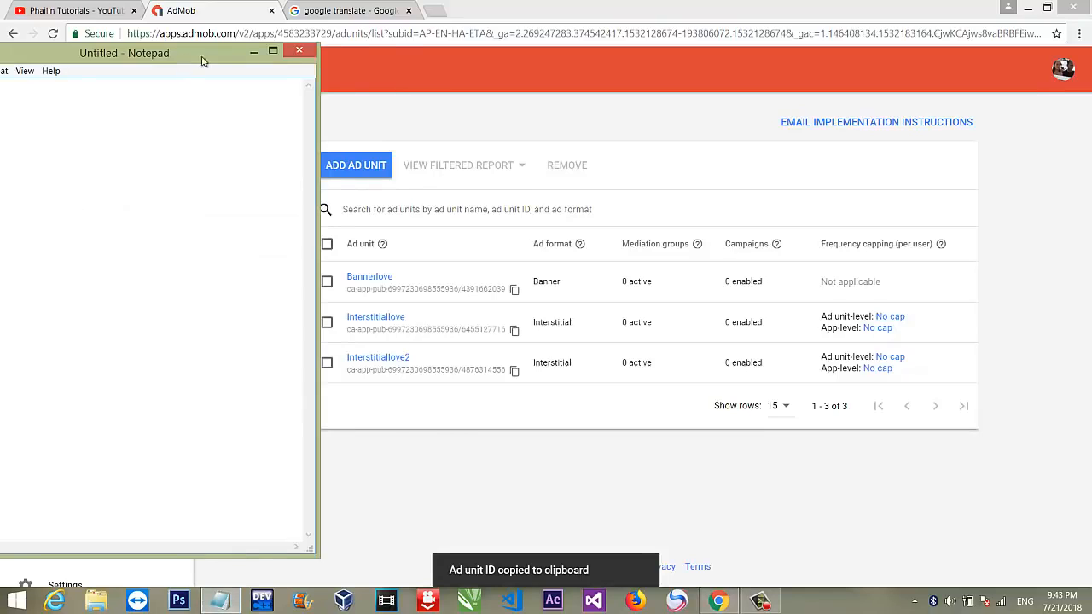
left_click_drag(202, 59, 335, 61)
key("ctrl+v")
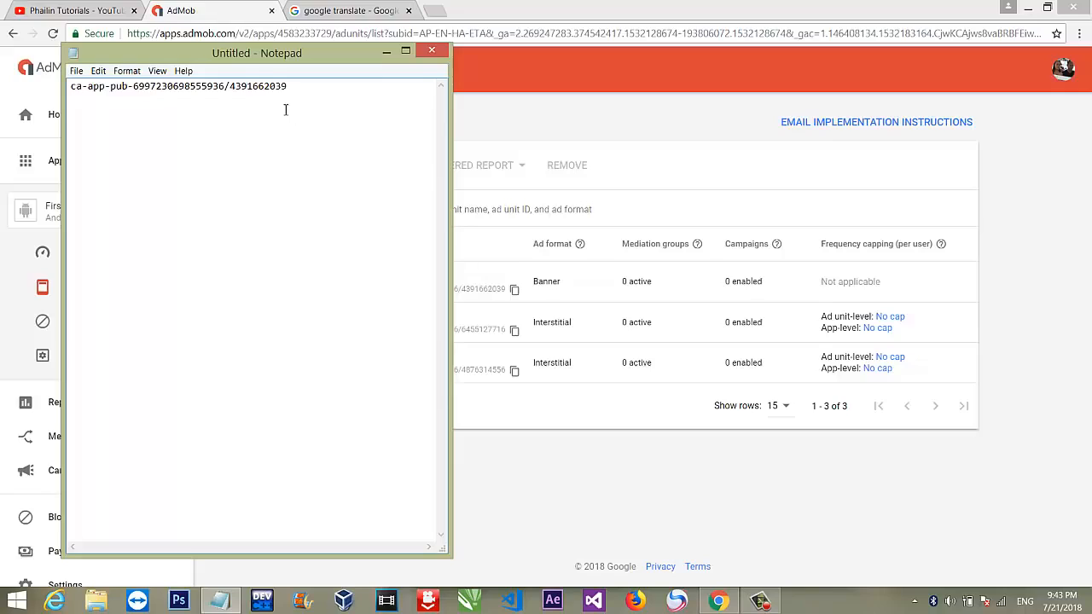
- Copy the Interstitiallove2 ad unit ID and paste it on the second line of the Notepad document
left_click(515, 371)
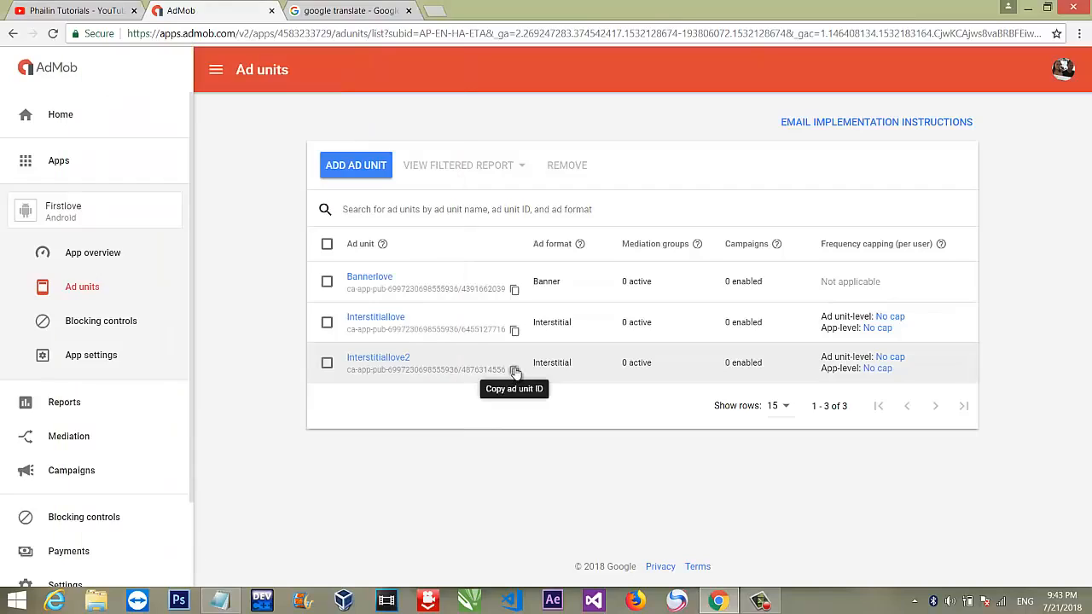
left_click(219, 600)
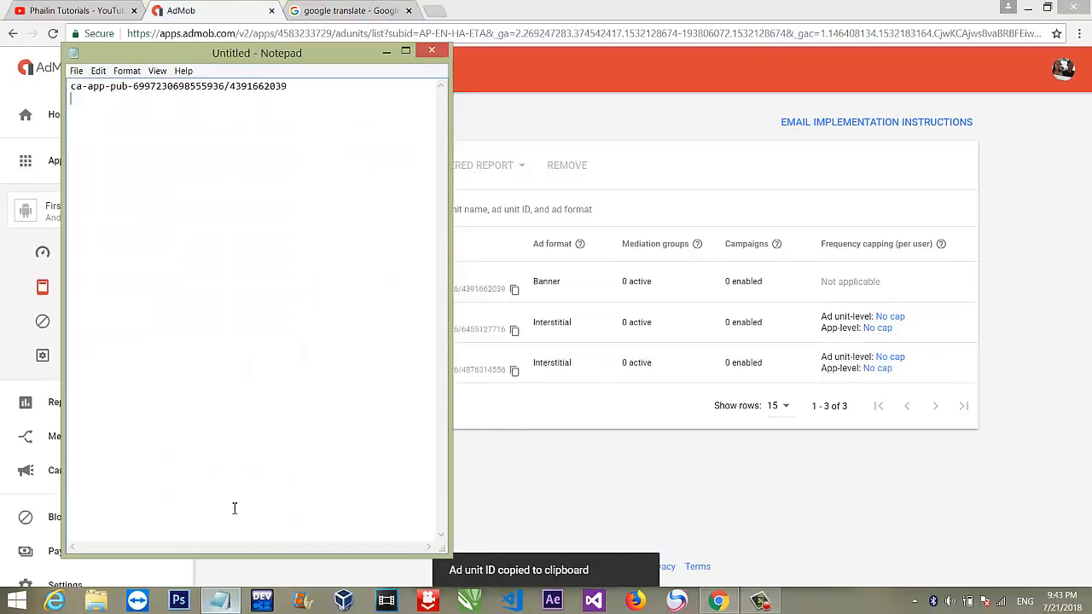
key("ctrl+v")
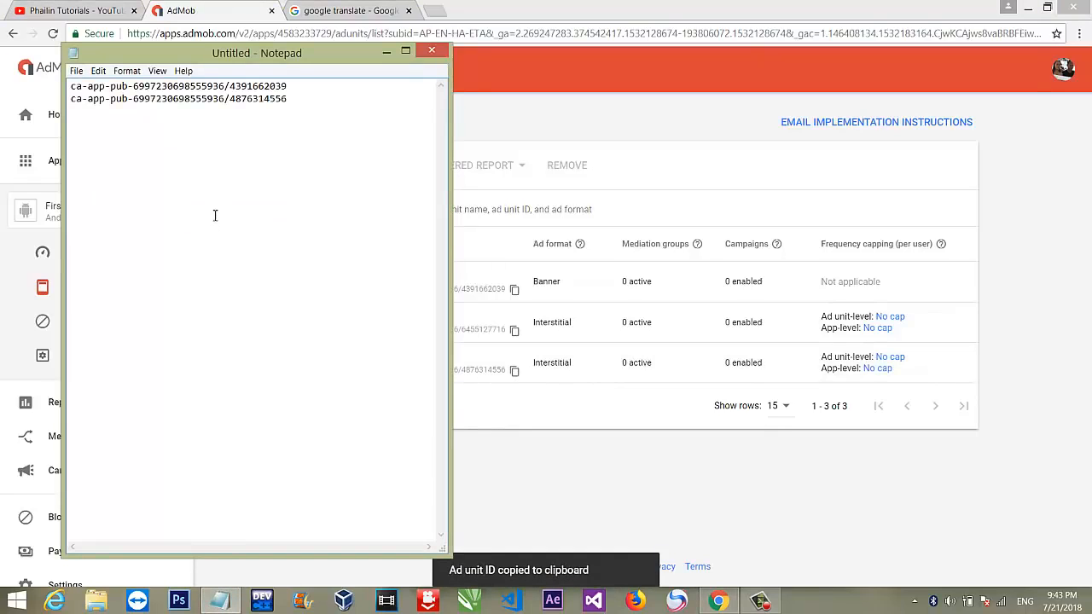
- Label the first ad unit ID line with "Banner : " and the second with "Interstitial : " in front of the IDs
left_click(71, 89)
type("Banner :")
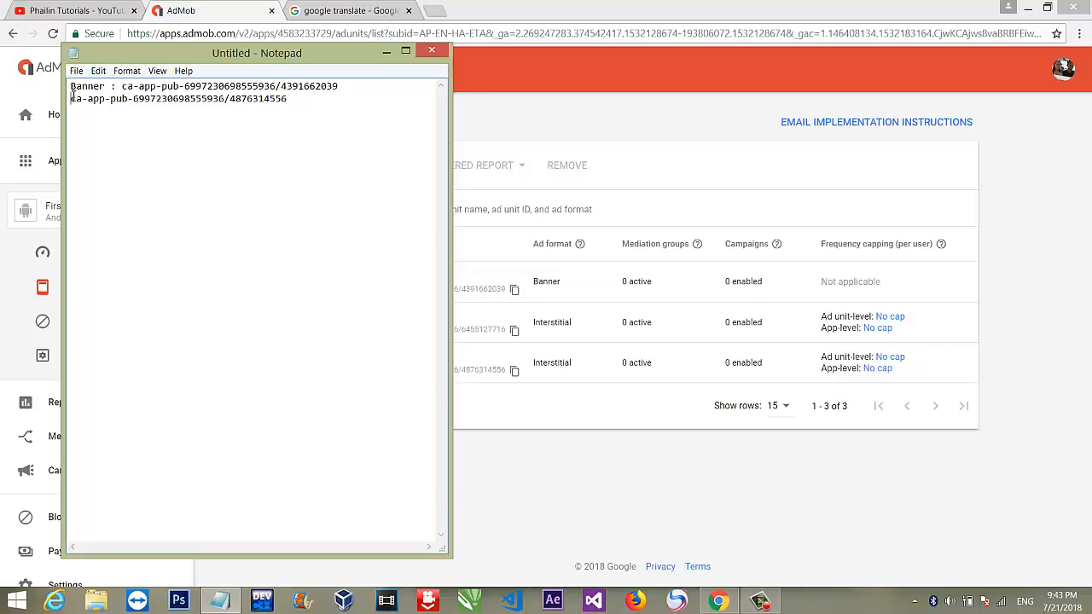
type(" Interst")
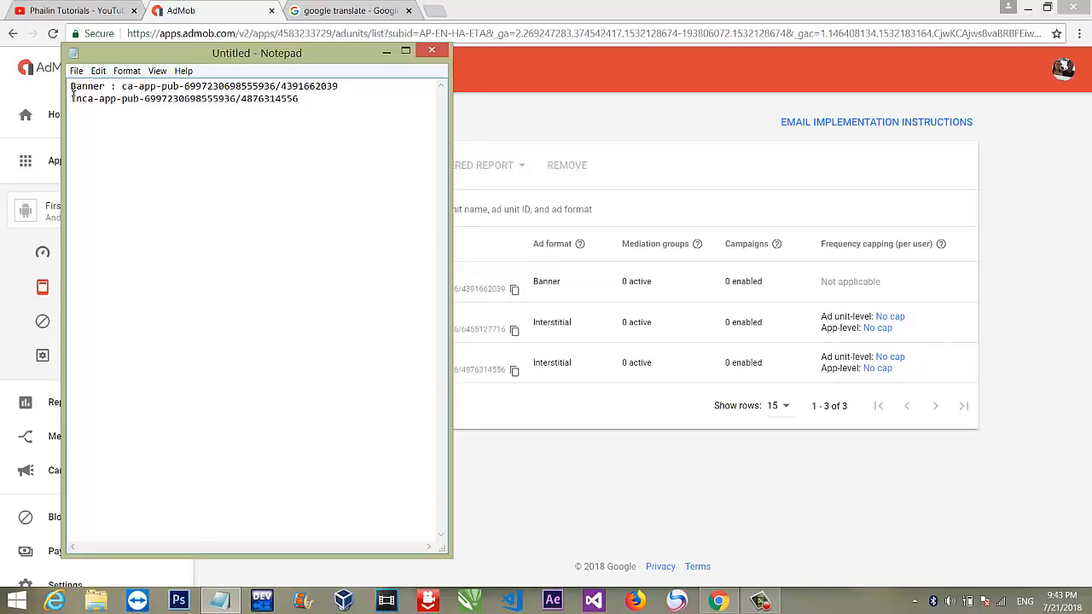
type("itial ")
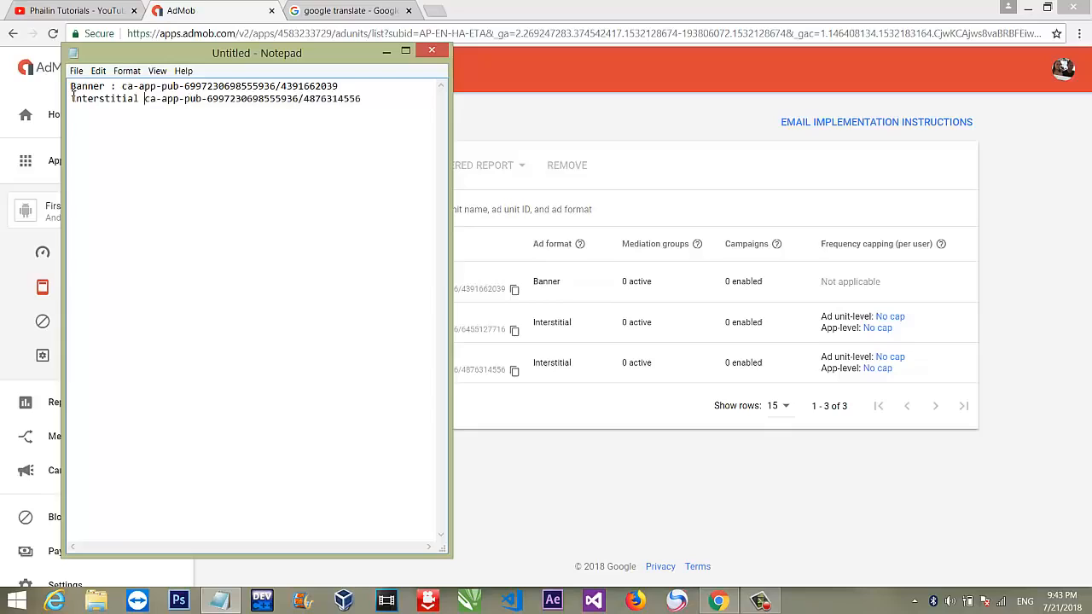
type(":")
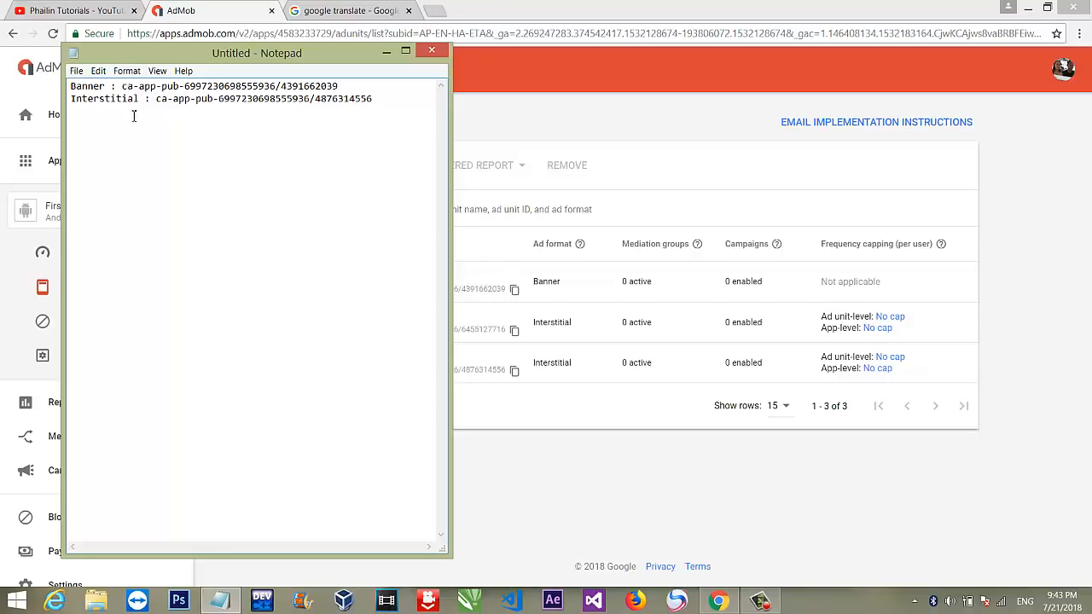
left_click_drag(74, 88, 12, 105)
left_click(401, 98)
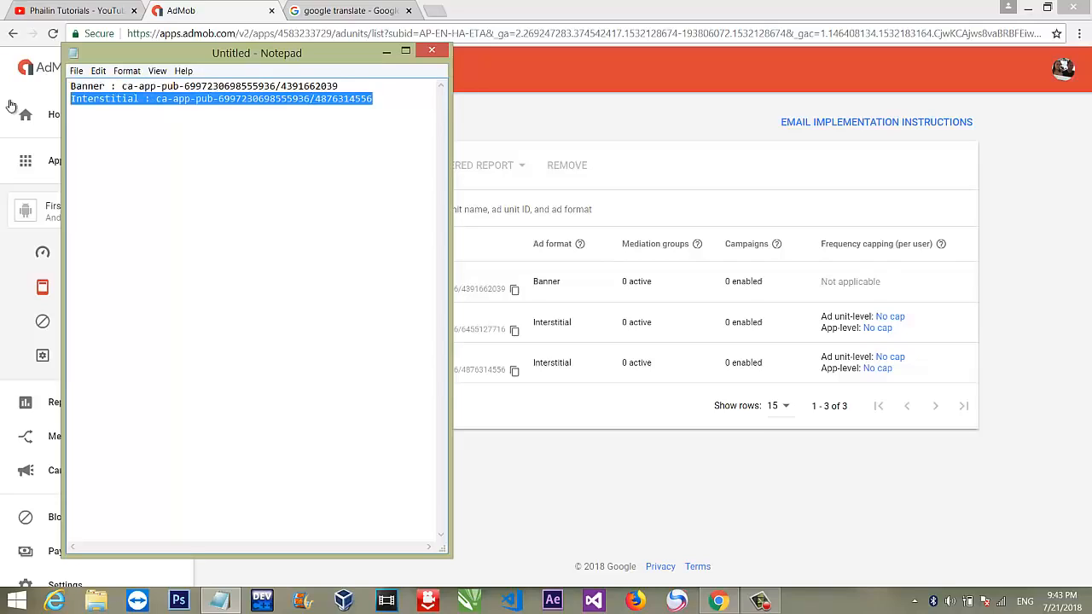
left_click(75, 86)
left_click_drag(389, 103, 80, 106)
left_click(383, 104)
left_click_drag(383, 104, 64, 86)
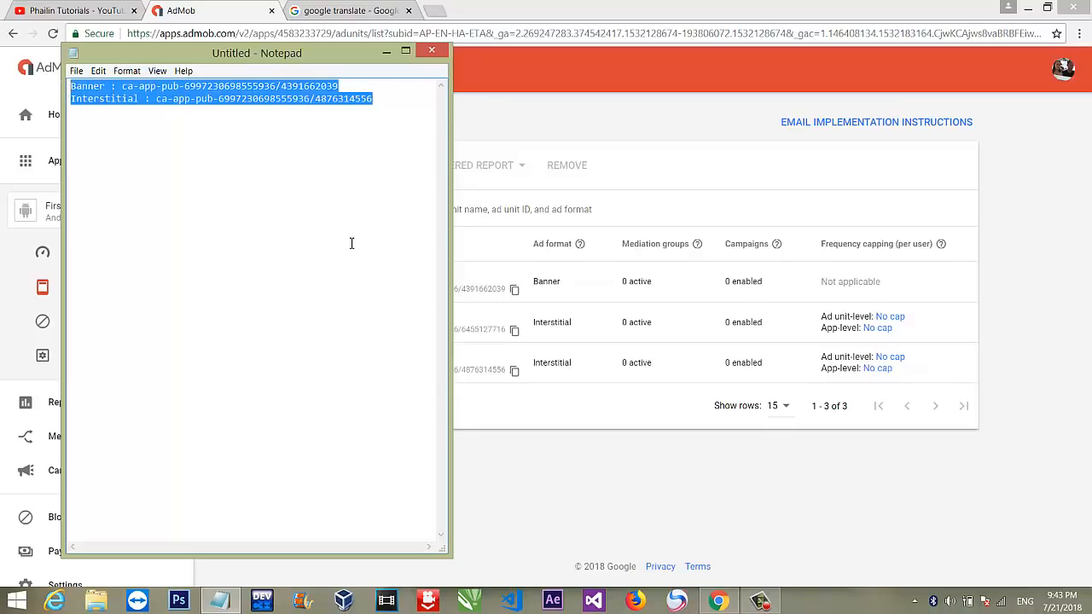
left_click(349, 99)
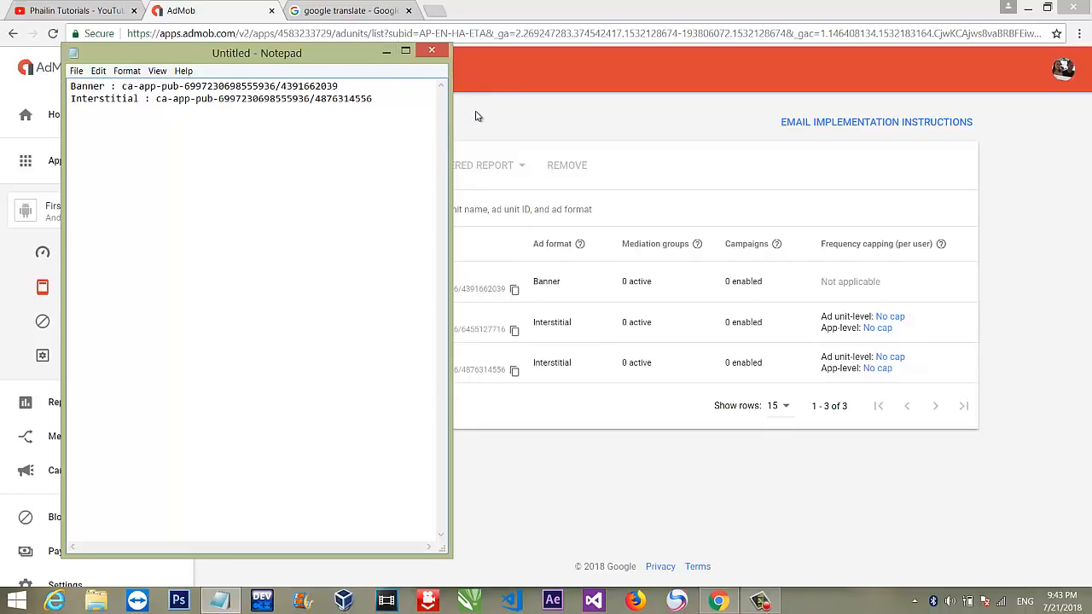
- Save the labelled ad unit IDs to the Desktop as a text document named Code, and close the document
left_click(76, 71)
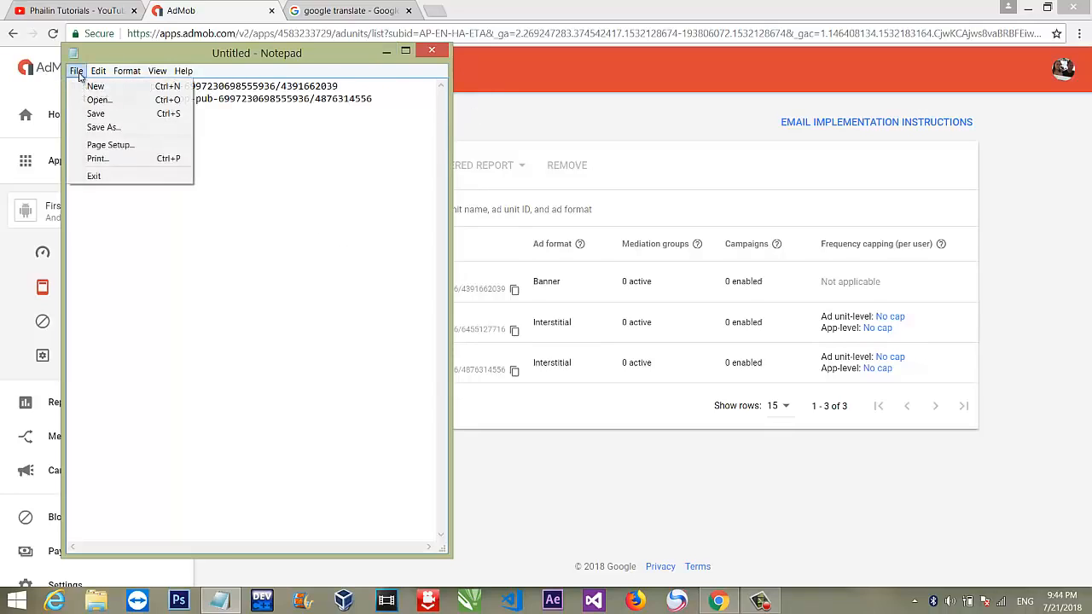
left_click(97, 114)
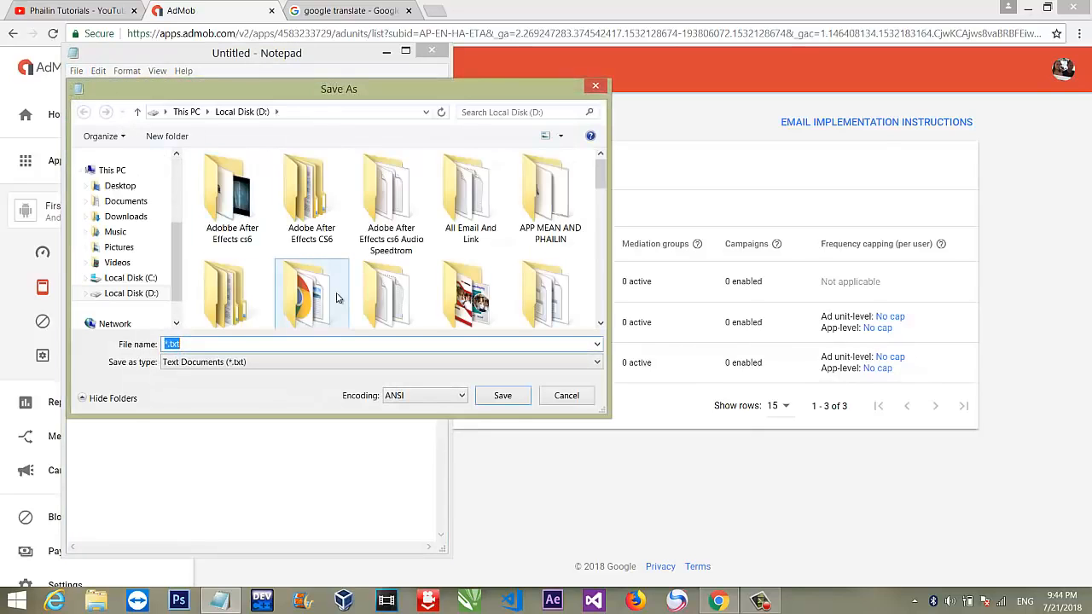
left_click(120, 186)
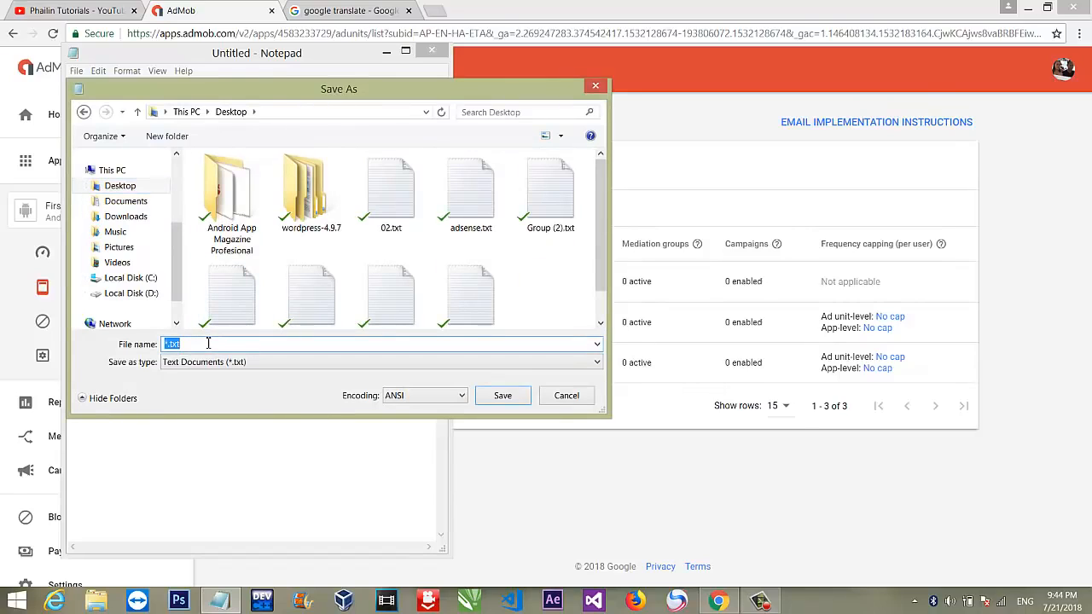
type("Code")
left_click(502, 395)
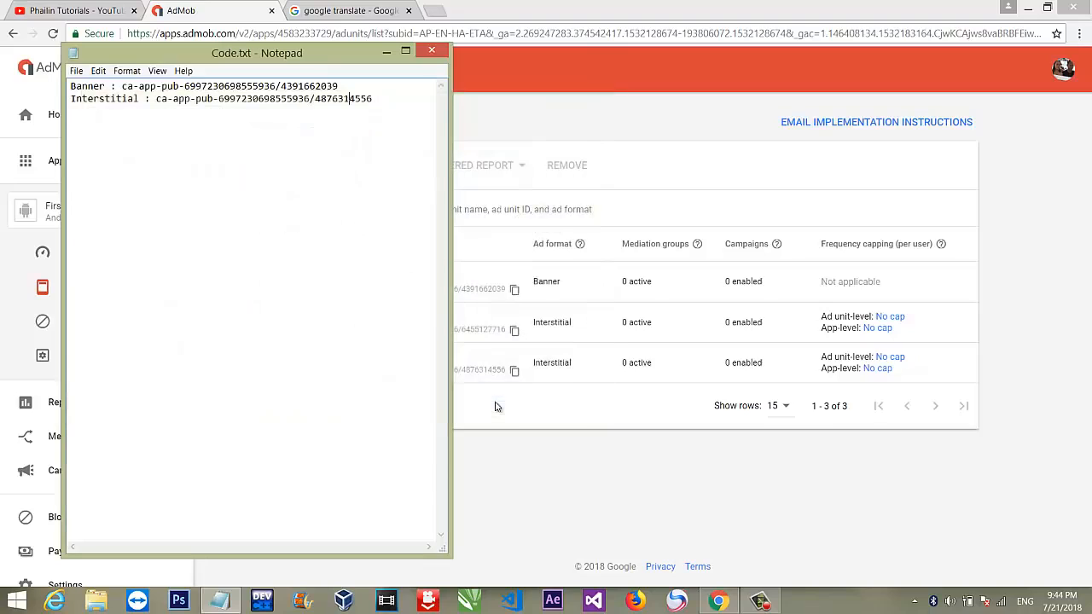
left_click(431, 51)
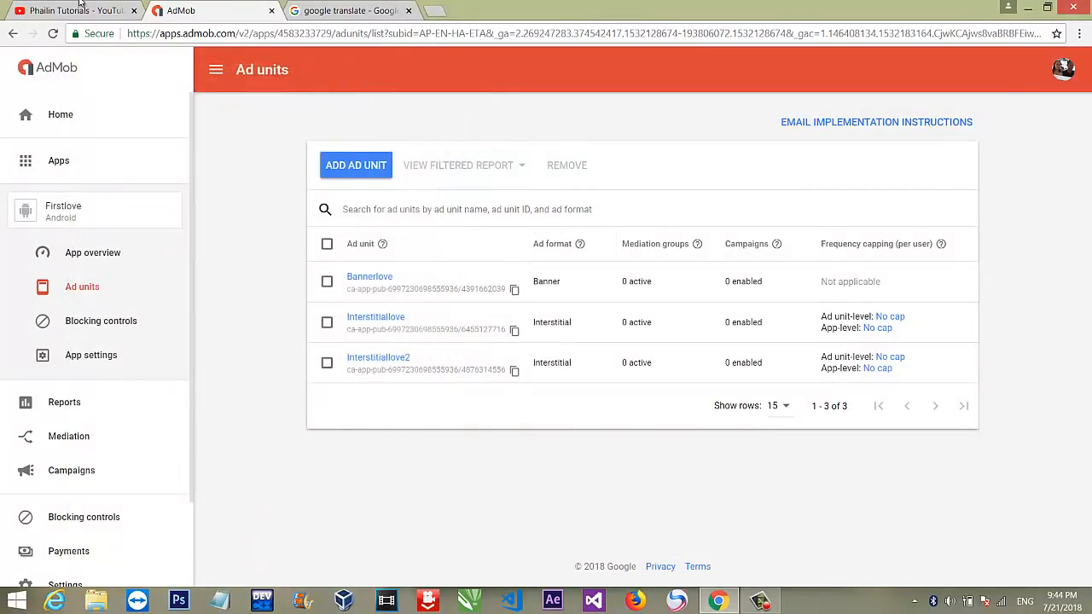
- Switch to the YouTube page and look over the tutorial channel's home page
left_click(80, 3)
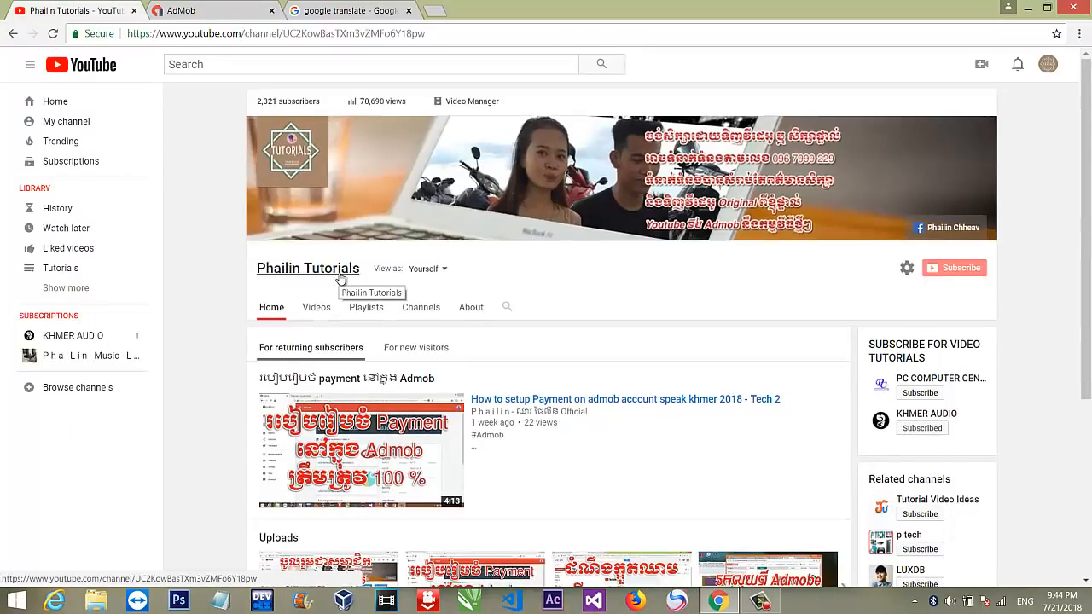
scroll(340, 280, "down", 2)
scroll(343, 273, "up", 2)
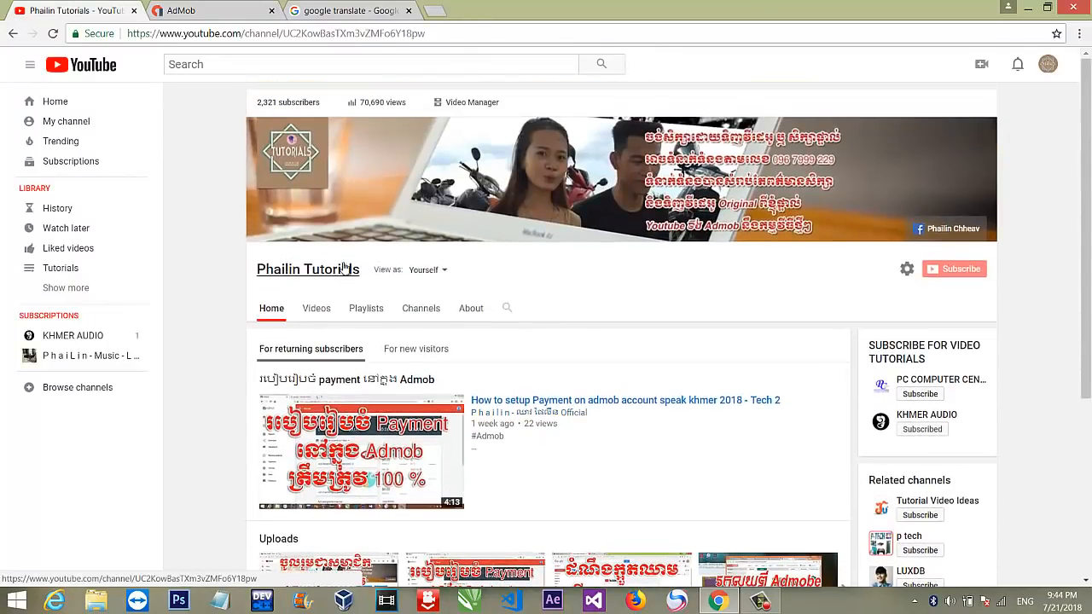
left_click(759, 601)
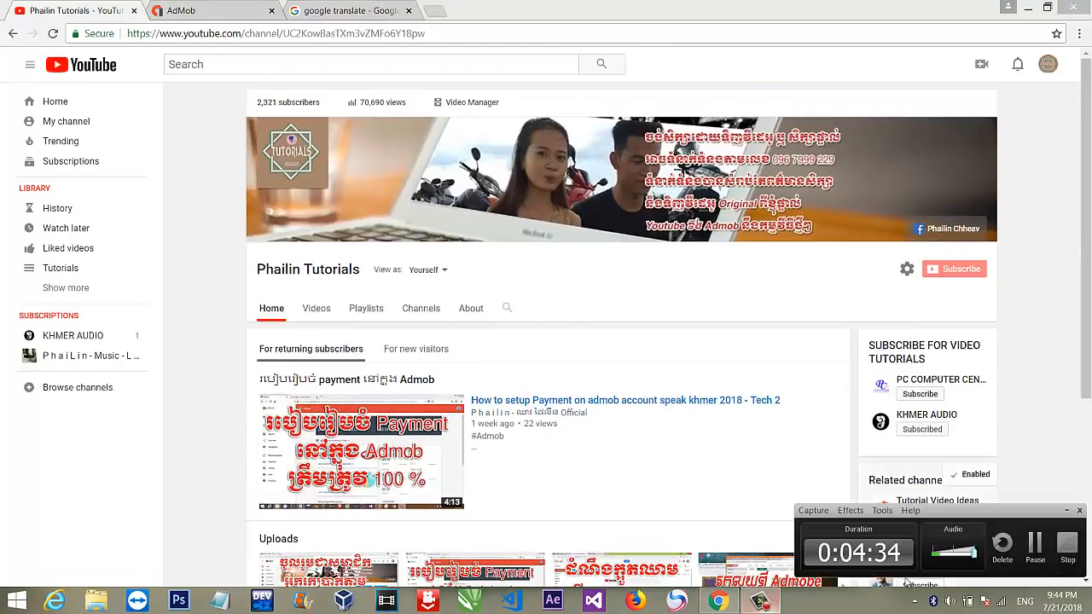